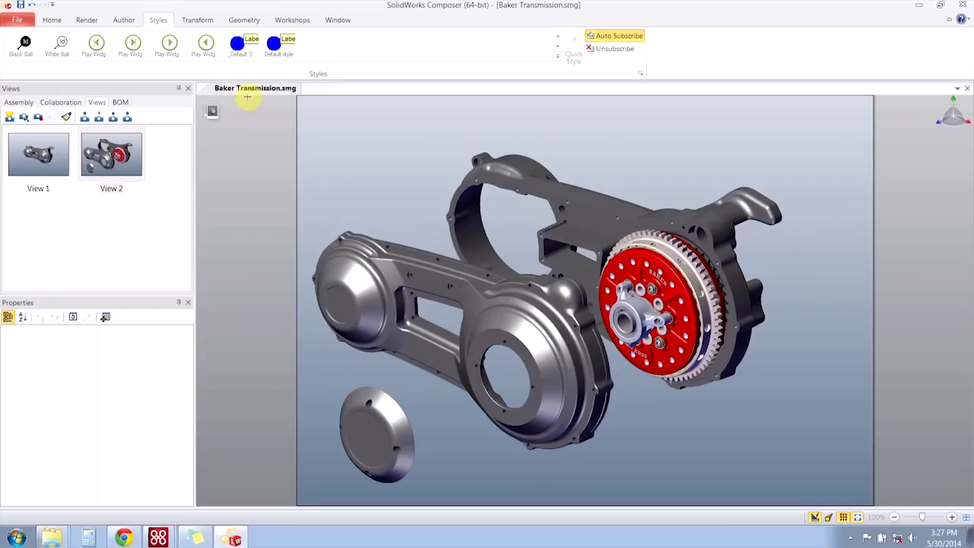
Add a label anchored on the transmission cover, with its text placed below the cover
click(127, 21)
click(299, 44)
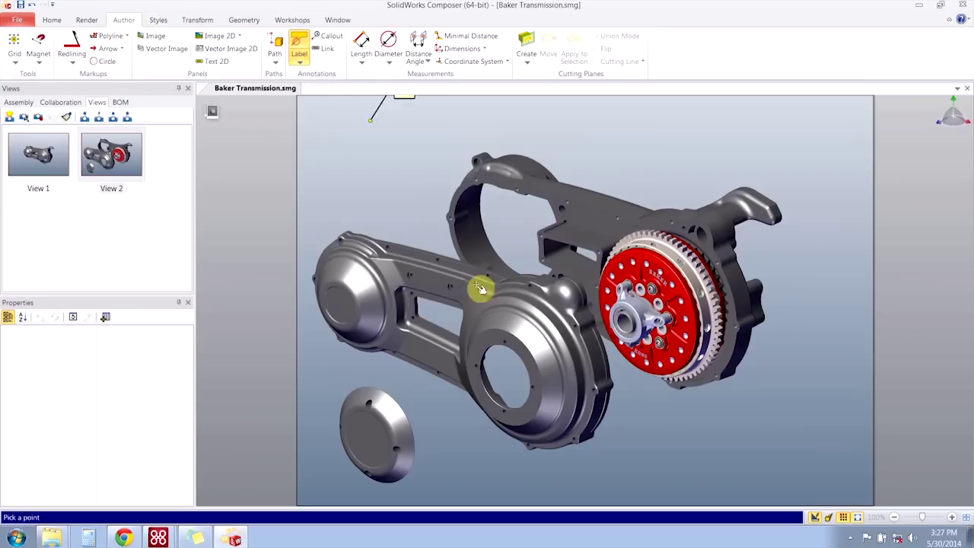
click(580, 400)
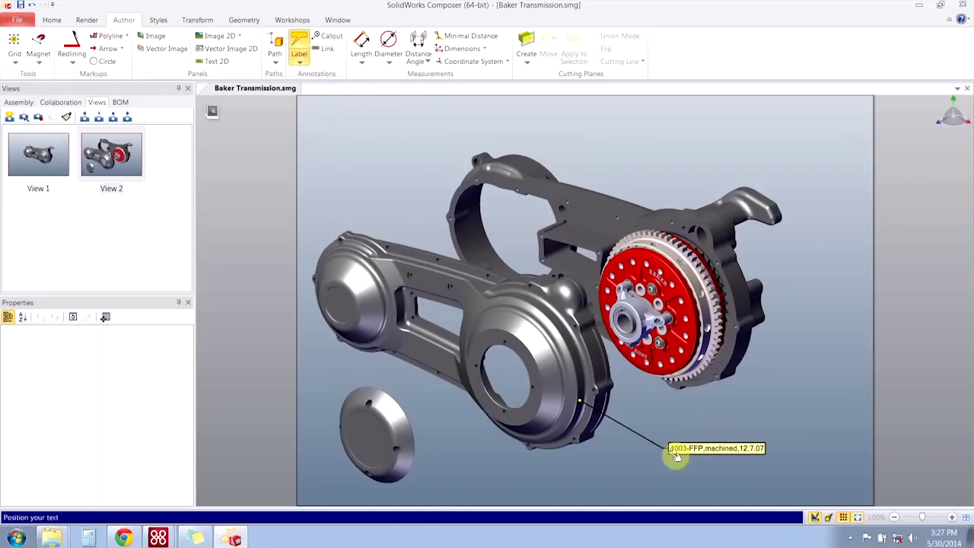
click(676, 454)
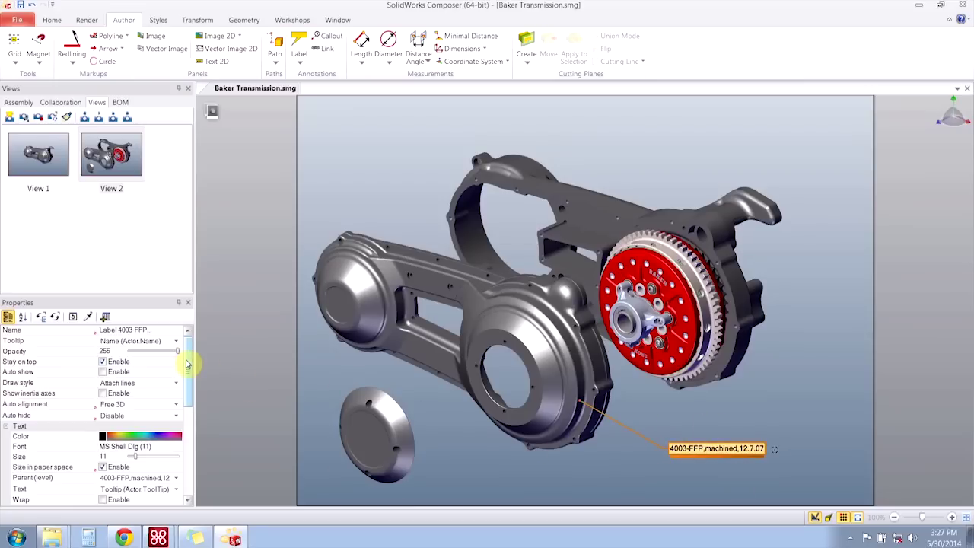
Make the label text blue, in Microsoft YaHei UI font at size 20
scroll(186, 363, down, 2)
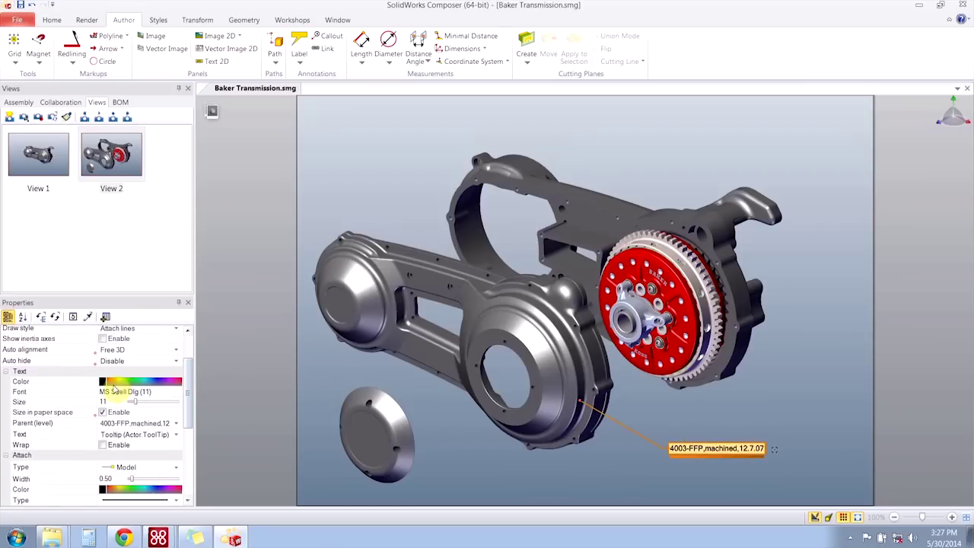
click(104, 382)
click(117, 428)
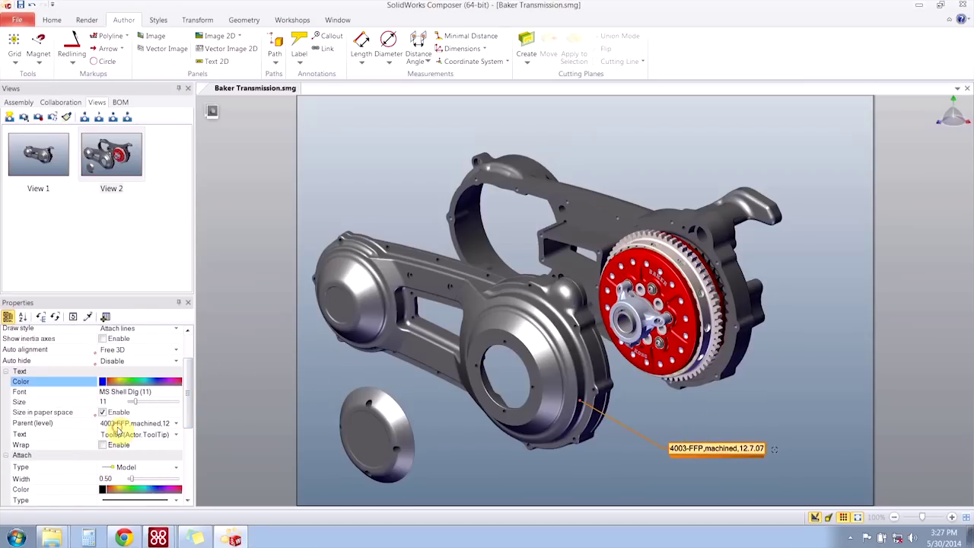
click(126, 391)
click(182, 391)
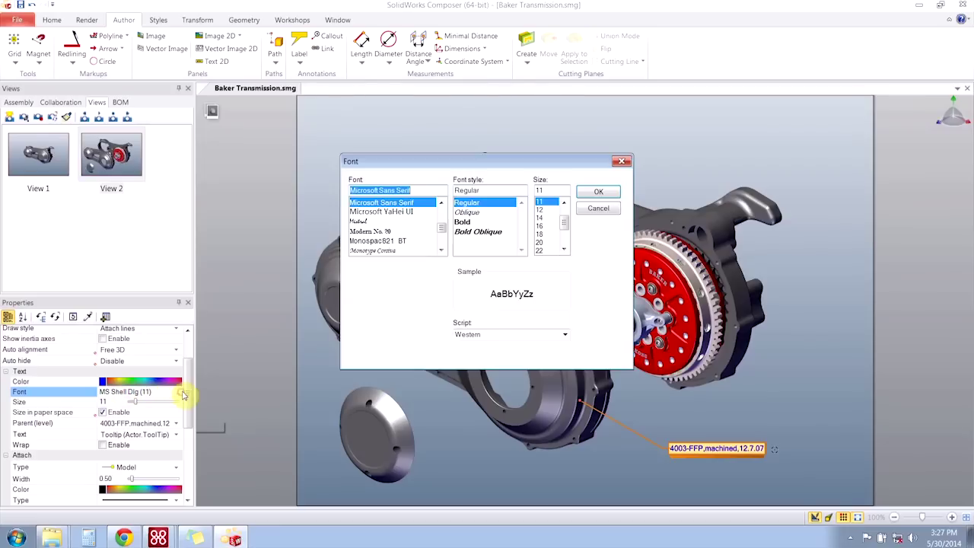
click(381, 211)
click(580, 195)
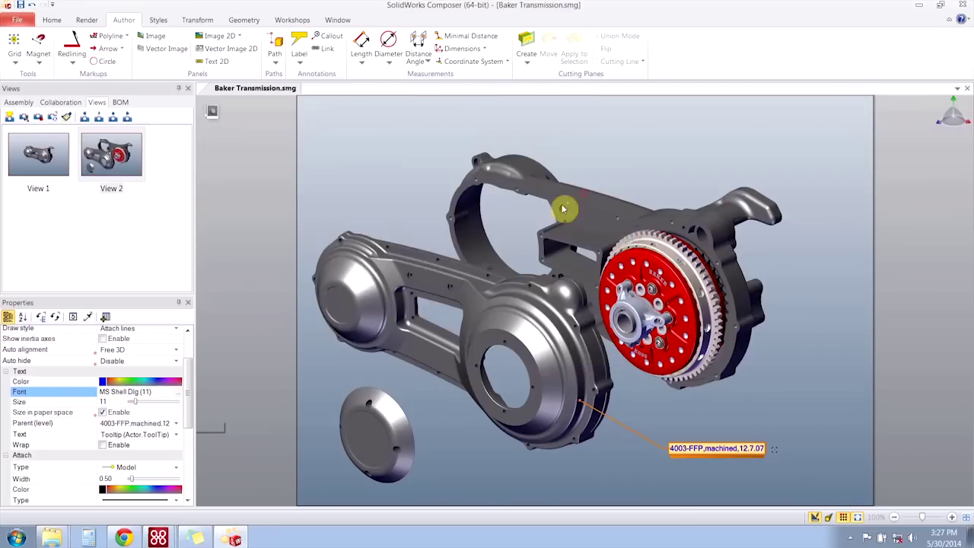
drag(135, 406, 187, 437)
Set the cover label's attach type to Gradient tooltip
click(176, 397)
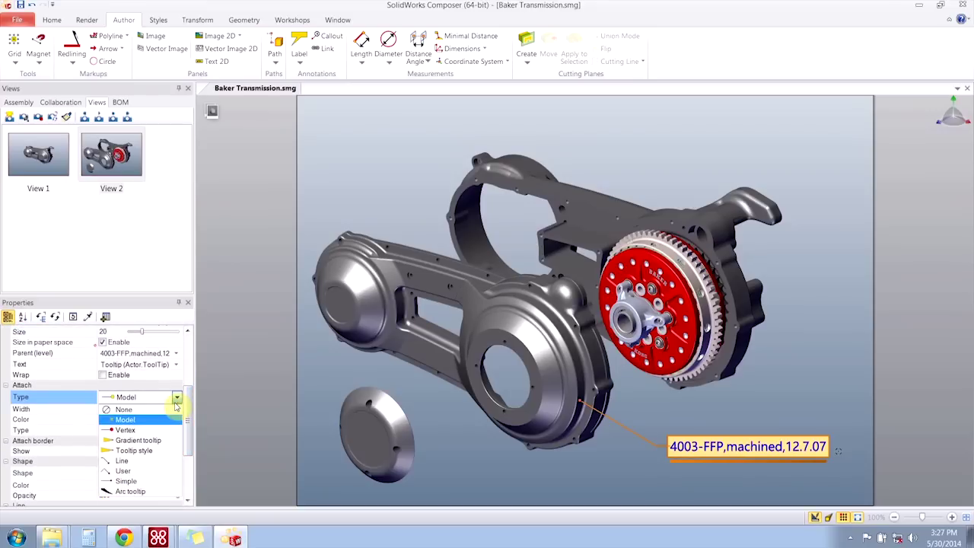
click(161, 440)
drag(191, 403, 190, 426)
scroll(187, 420, down, 1)
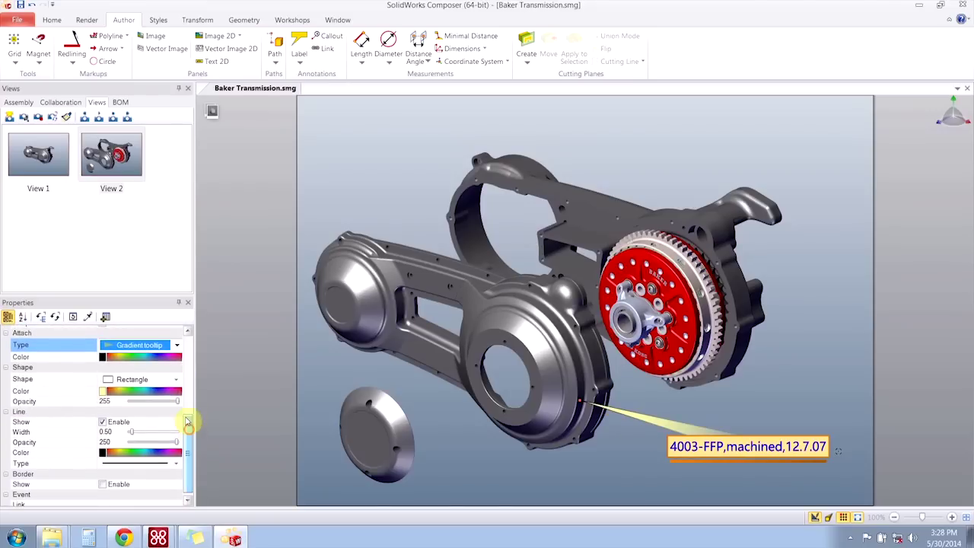
Change the label shape to an ellipse with a white fill, then deselect it
click(176, 379)
click(165, 433)
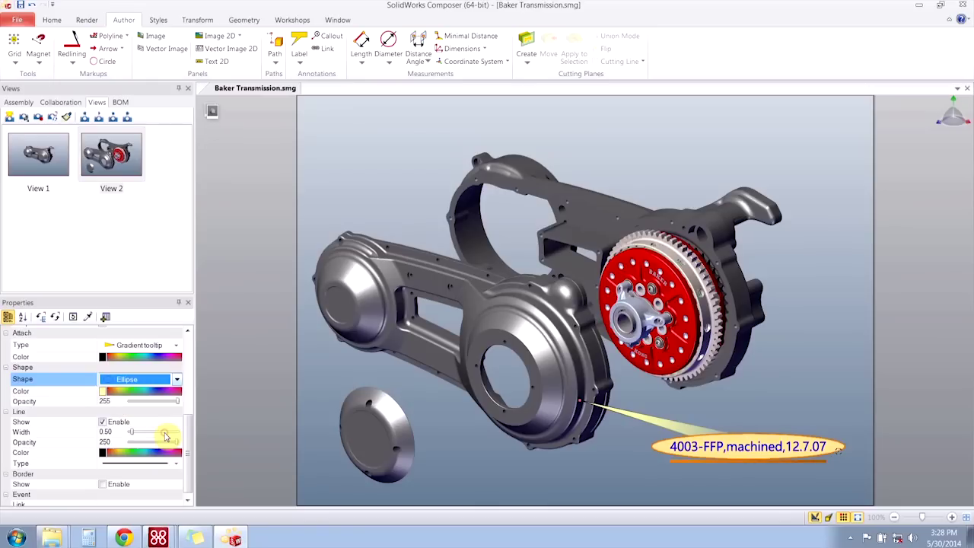
click(101, 392)
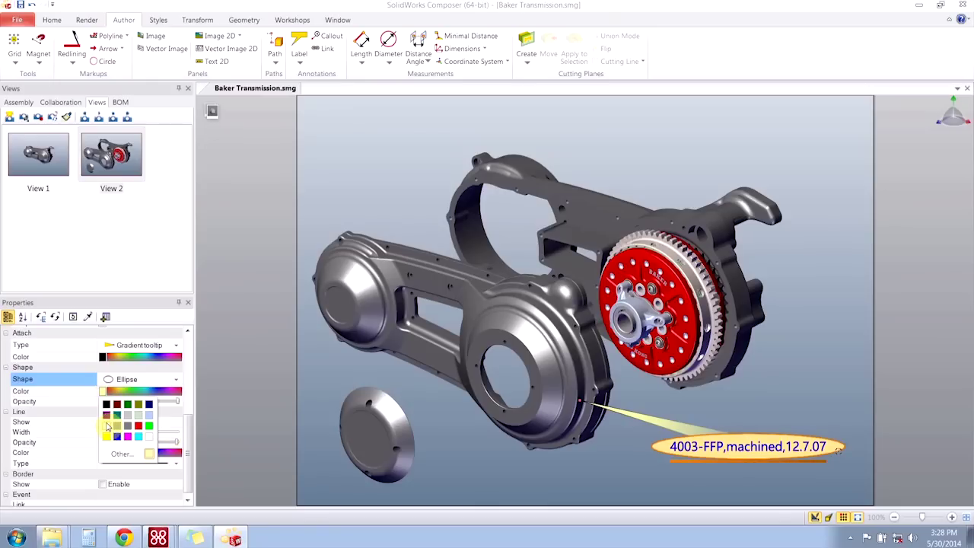
click(107, 425)
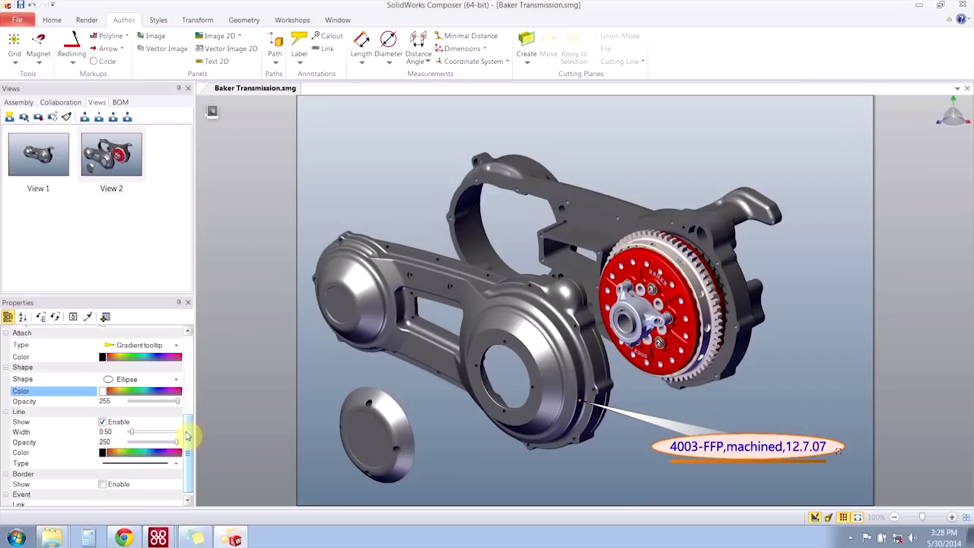
click(571, 462)
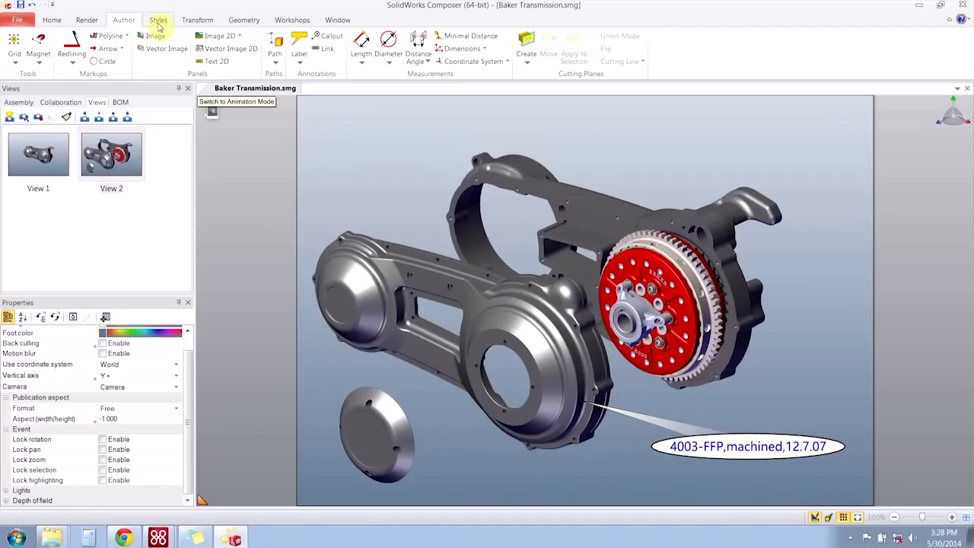
Open the Styles workshop from the Workshops tab and create a new style called Labels
click(159, 22)
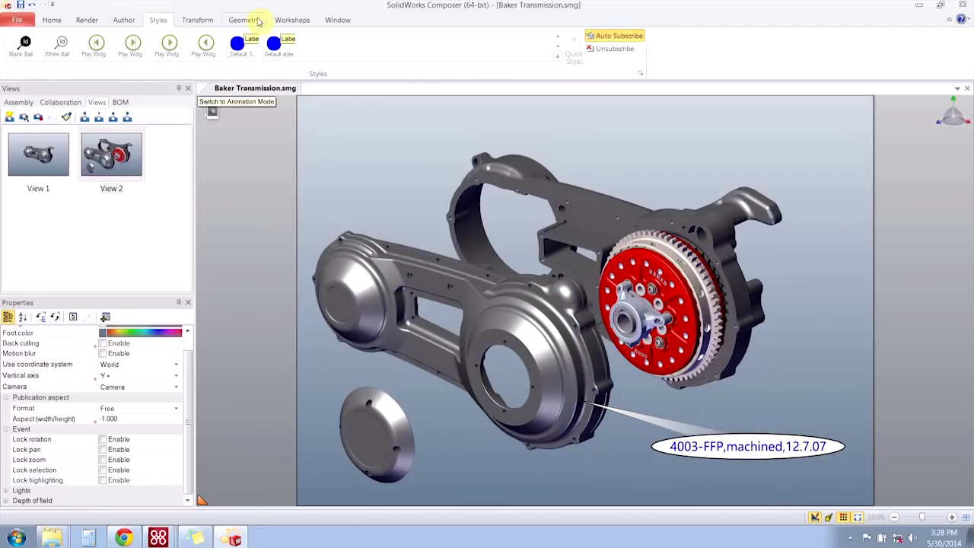
click(292, 20)
click(71, 48)
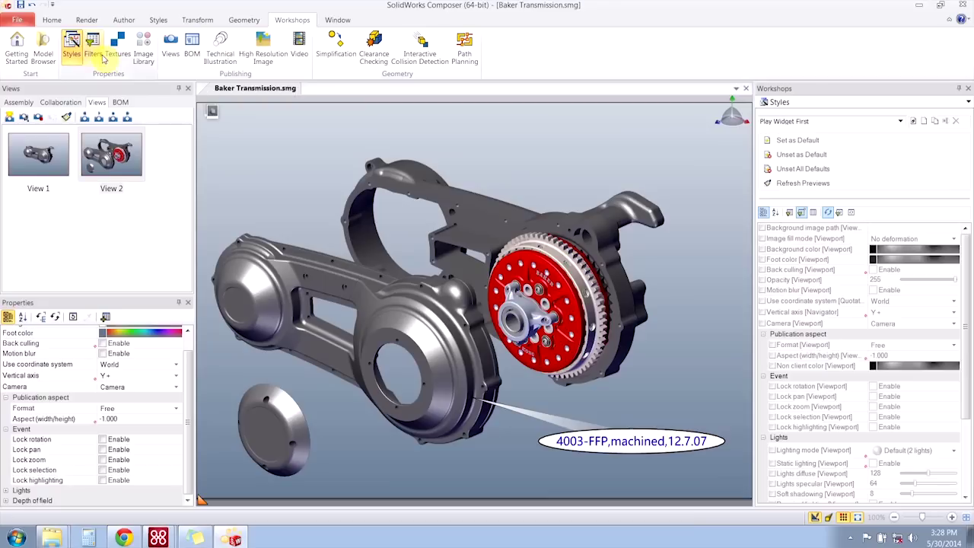
click(925, 122)
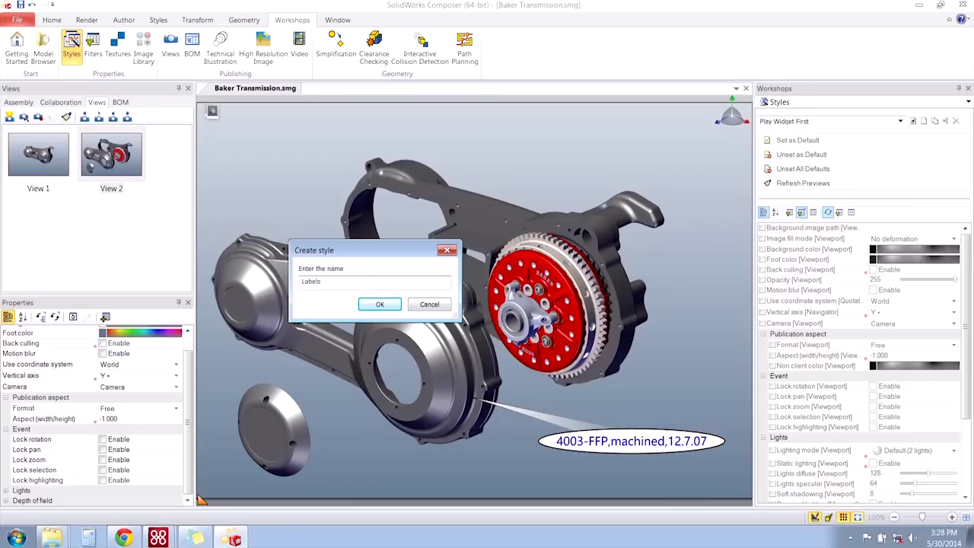
click(391, 304)
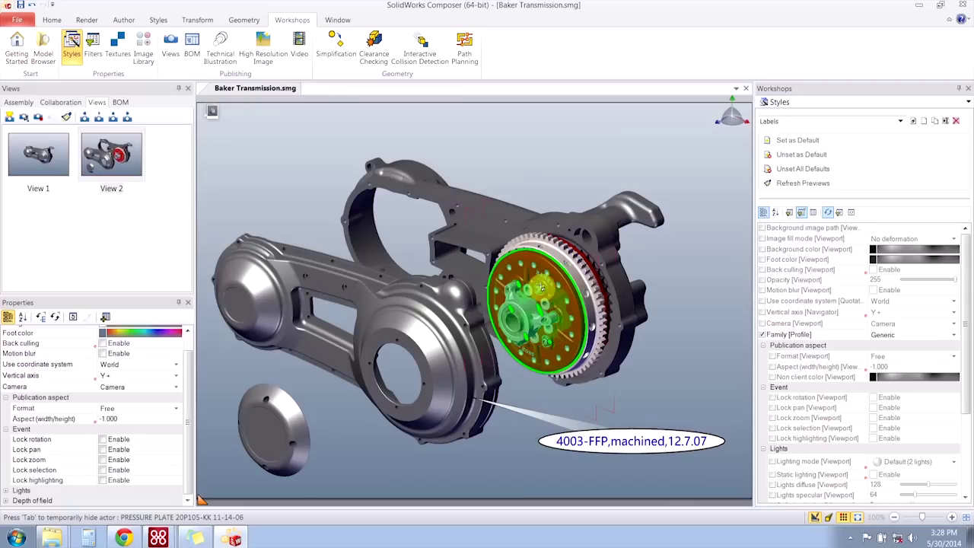
click(593, 228)
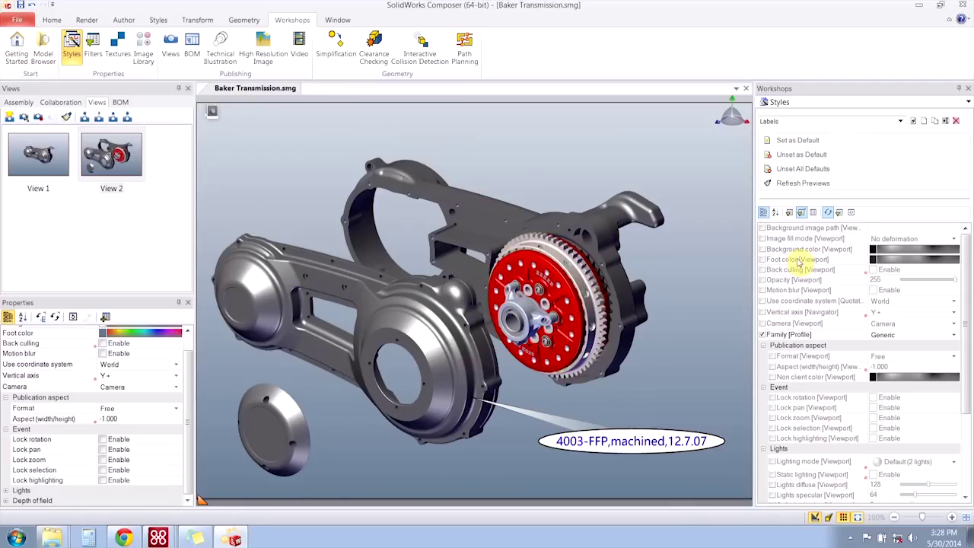
Load the 4003-FFP cover label's text and tooltip properties into the Labels style
drag(965, 304, 967, 248)
click(628, 428)
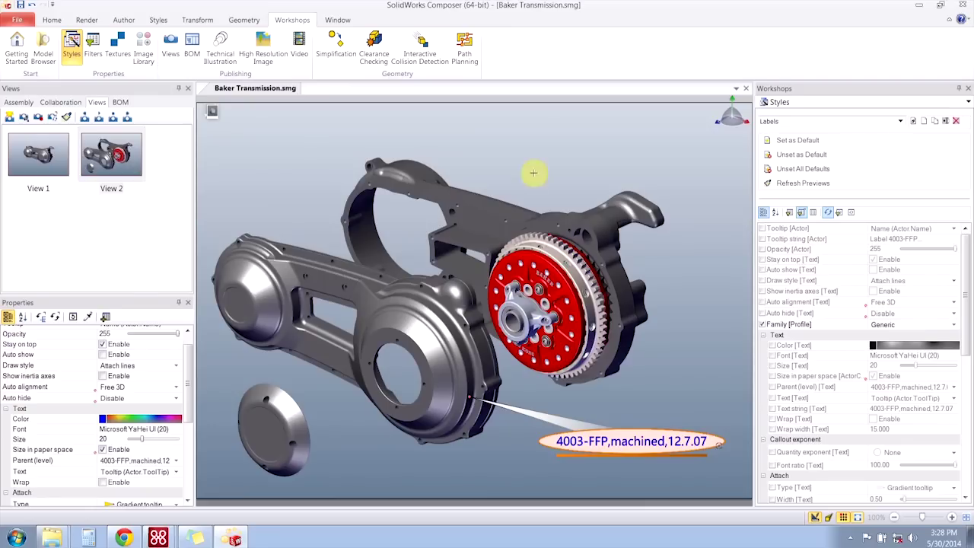
click(186, 21)
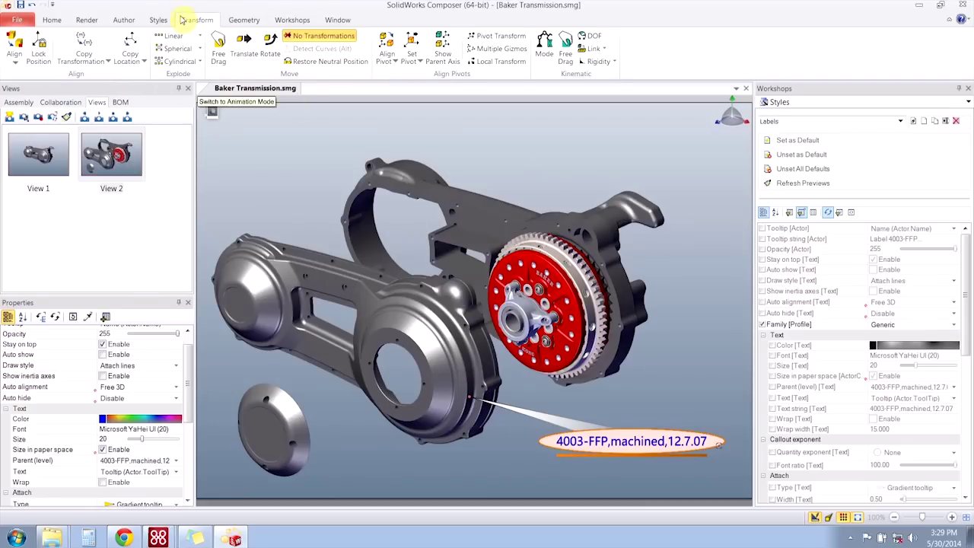
click(156, 20)
click(123, 20)
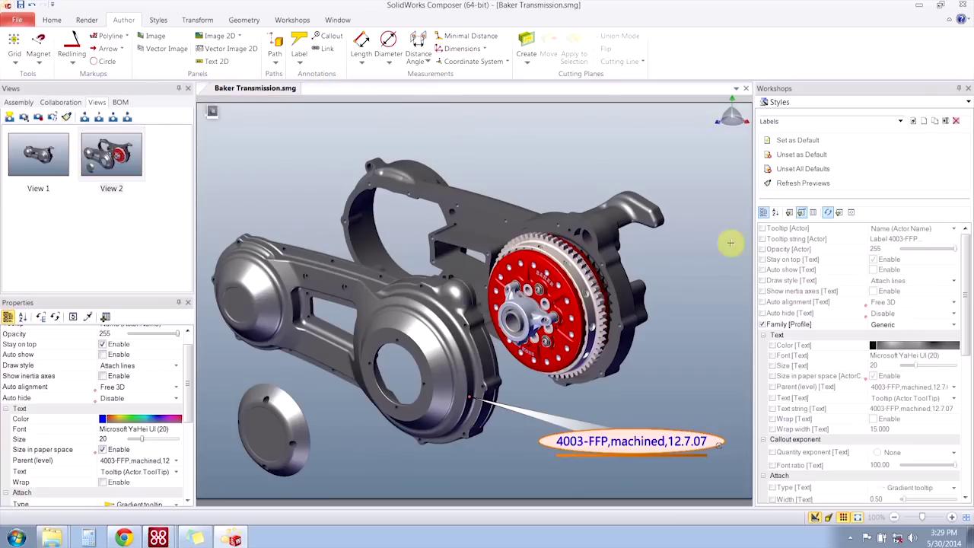
Set the Labels style family to Annotations and include the text colour and font
click(905, 322)
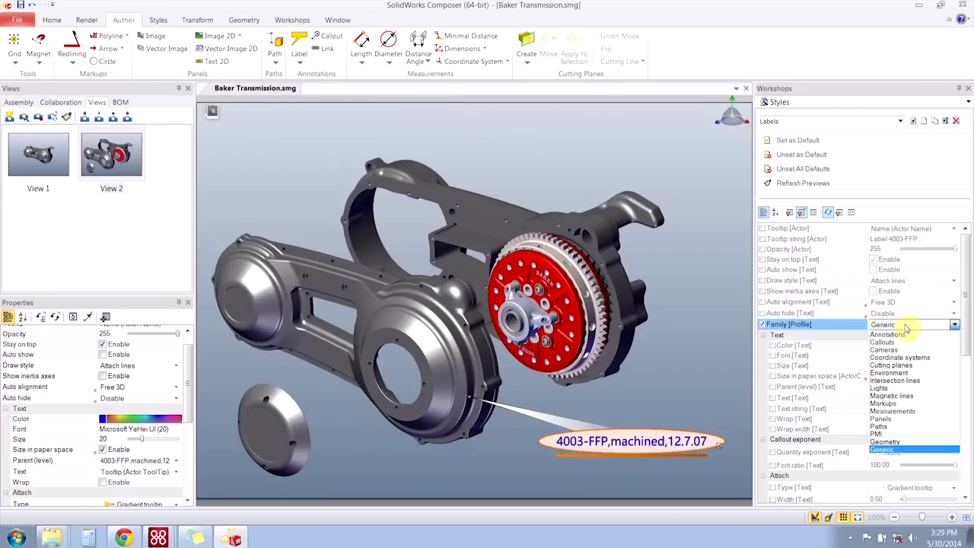
click(902, 339)
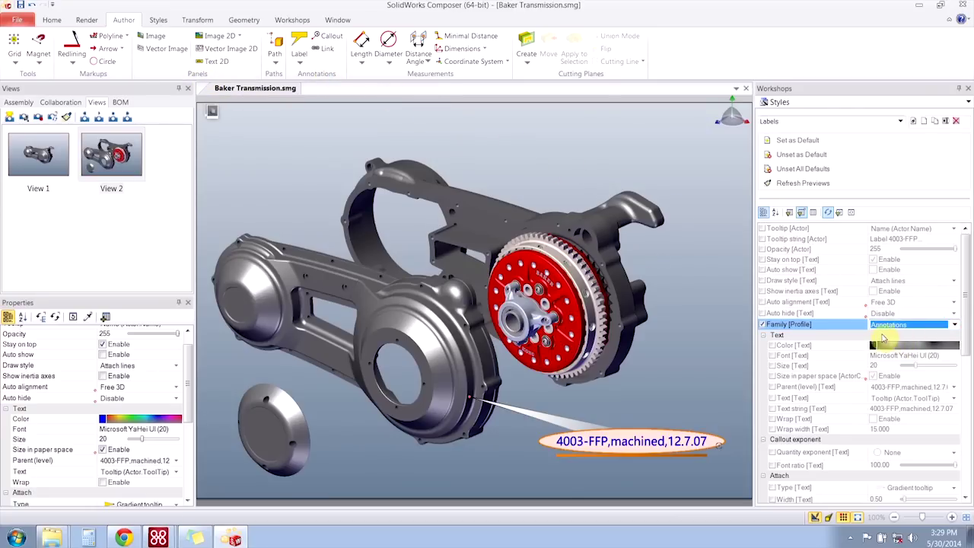
click(772, 345)
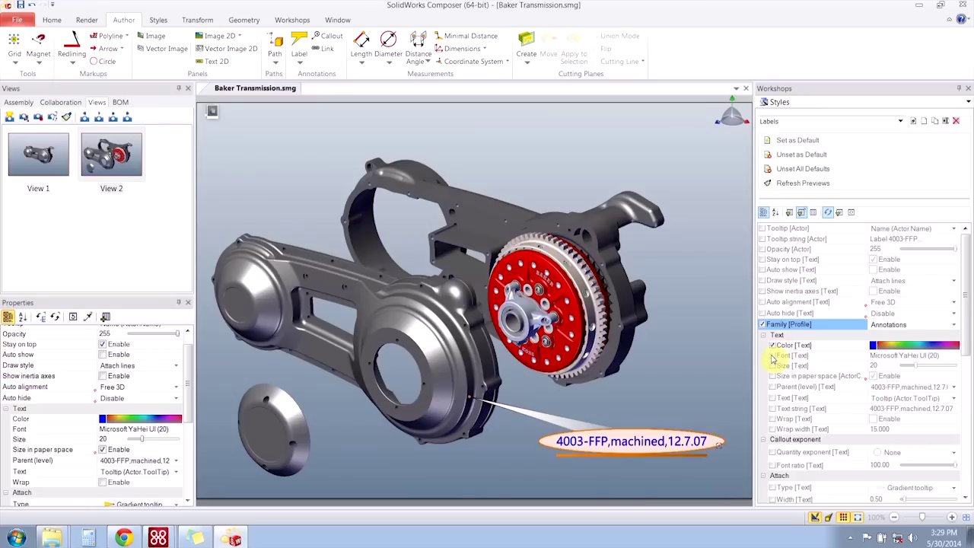
click(772, 355)
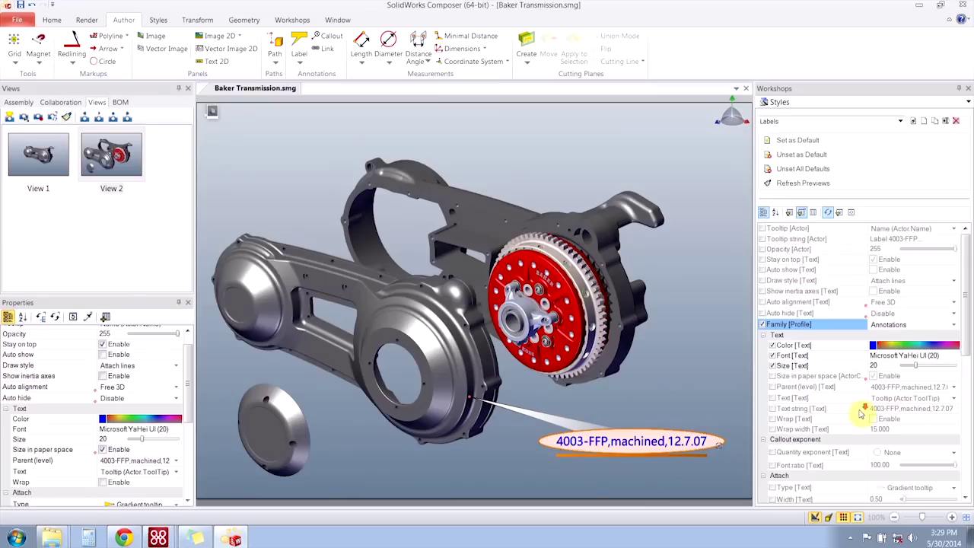
Include the Gradient tooltip attach type in the Labels style and close the workshop
scroll(861, 413, down, 3)
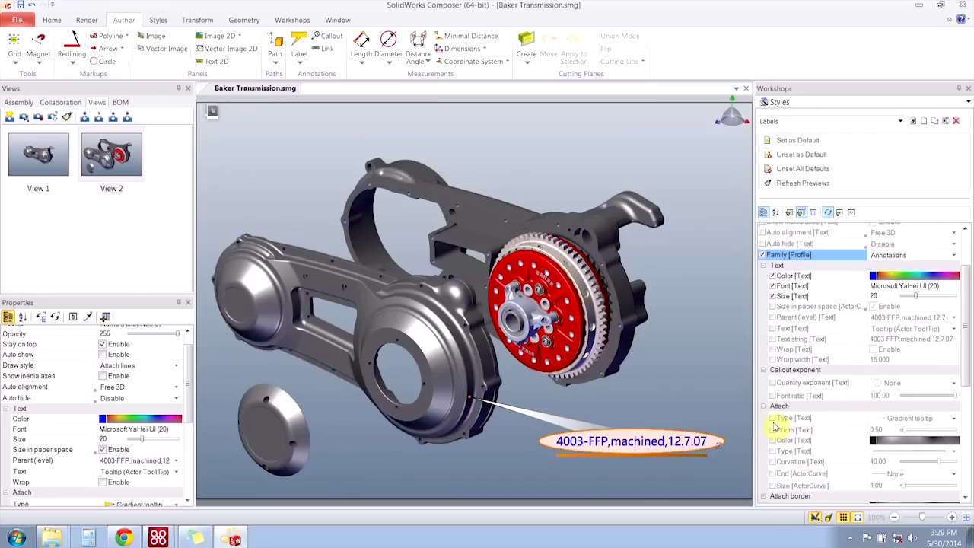
click(772, 419)
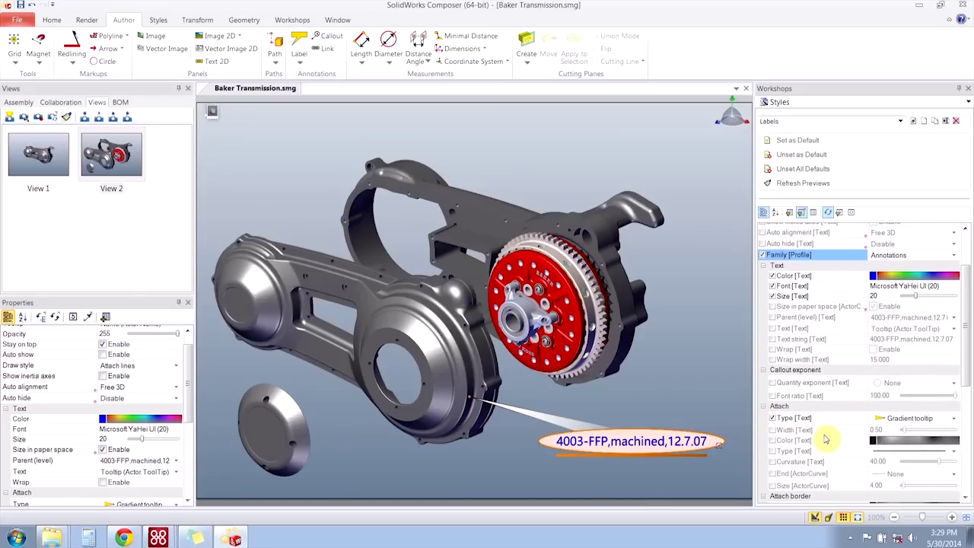
scroll(825, 437, down, 2)
scroll(826, 439, down, 4)
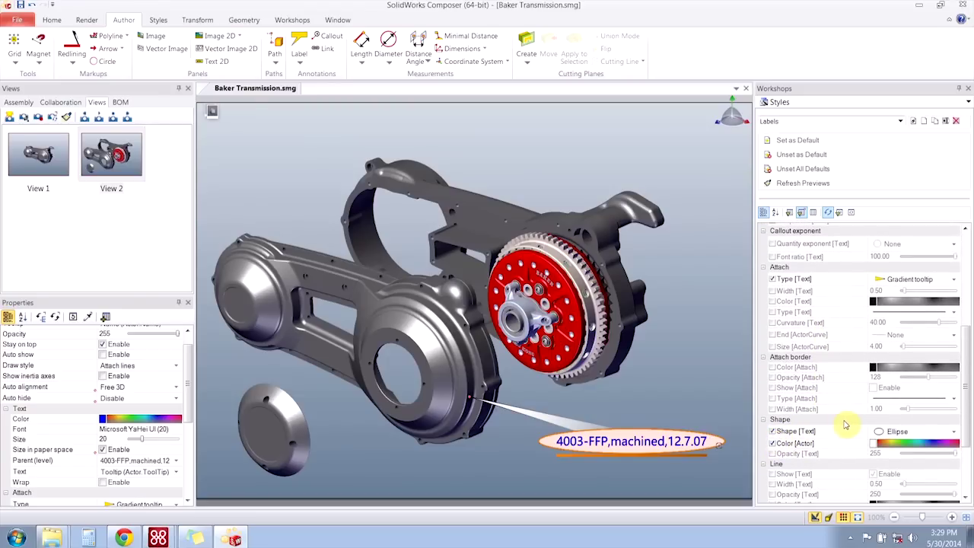
scroll(844, 424, up, 5)
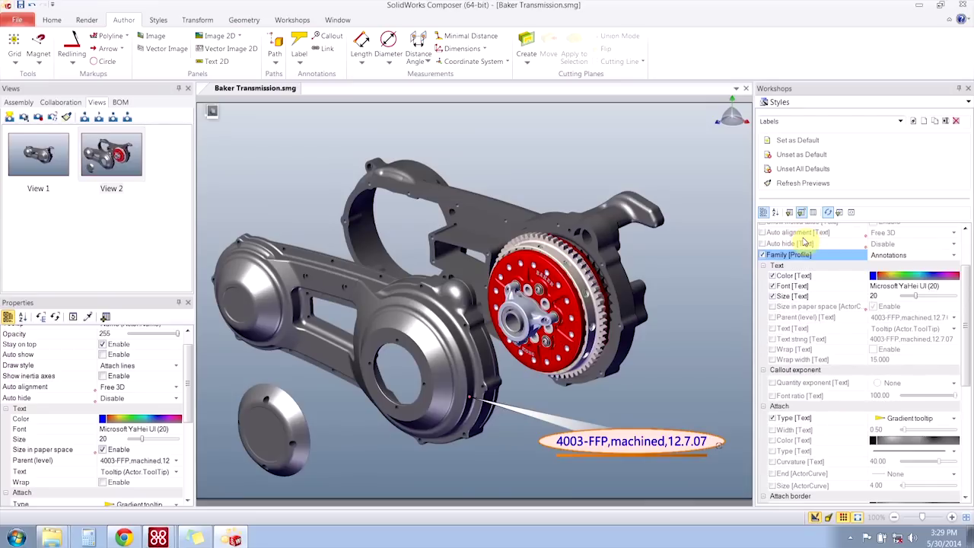
click(967, 89)
Show the Styles gallery listing the new Labels style and clear the label selection
click(160, 20)
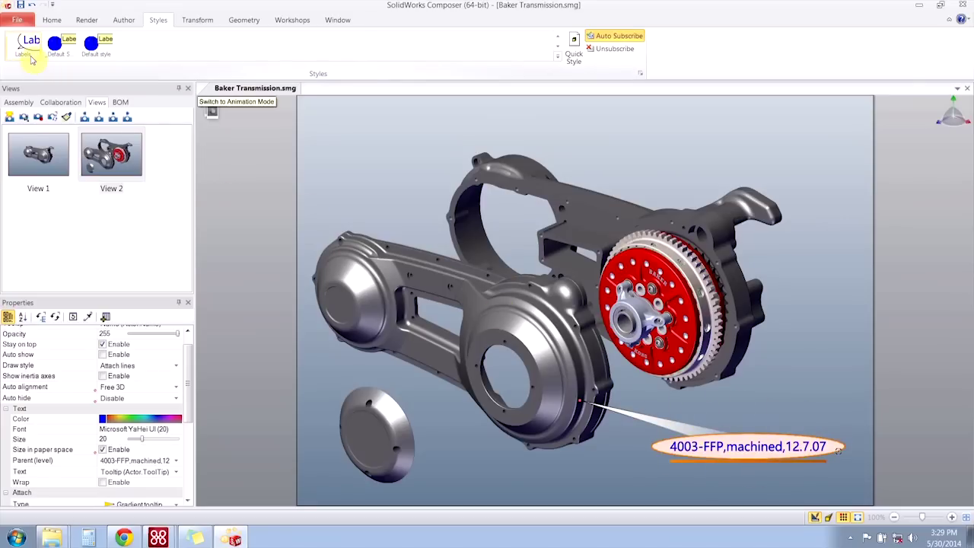
click(428, 278)
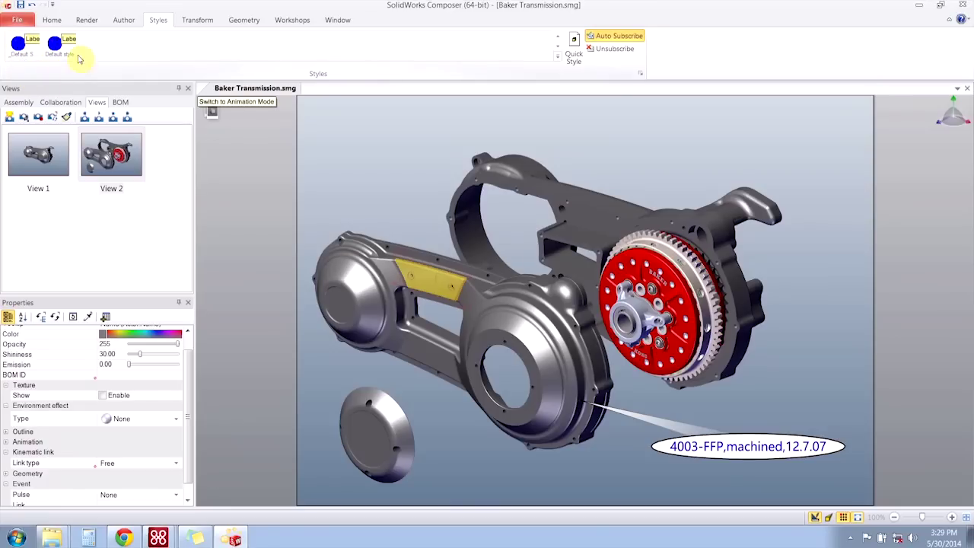
click(354, 206)
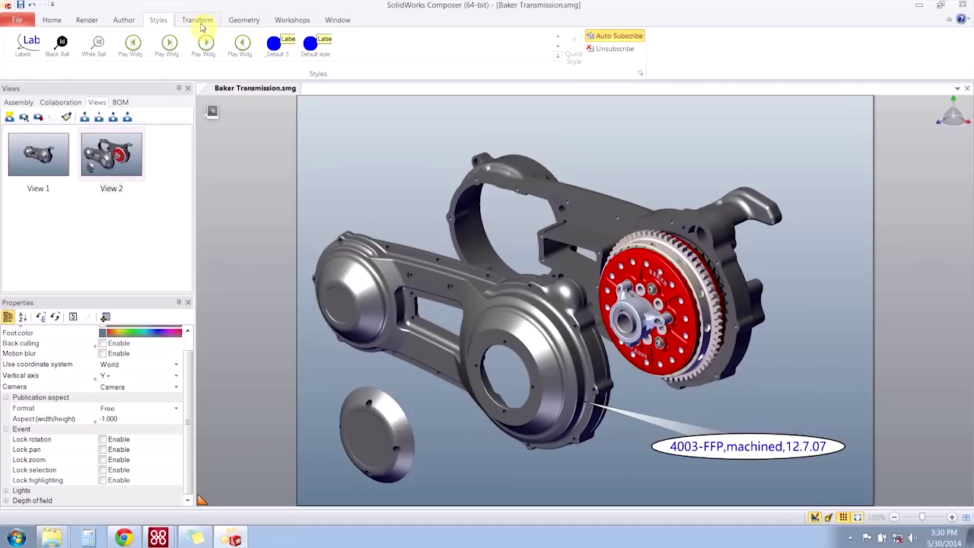
Add a PRESSURE PLATE 20P105-KK 11-14-06 label with its text above the red pressure plate
click(124, 20)
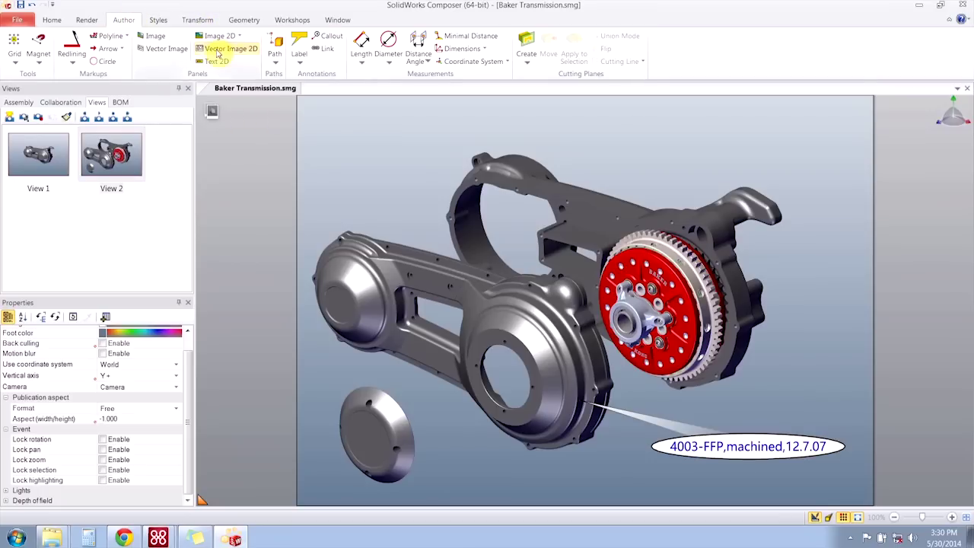
click(299, 46)
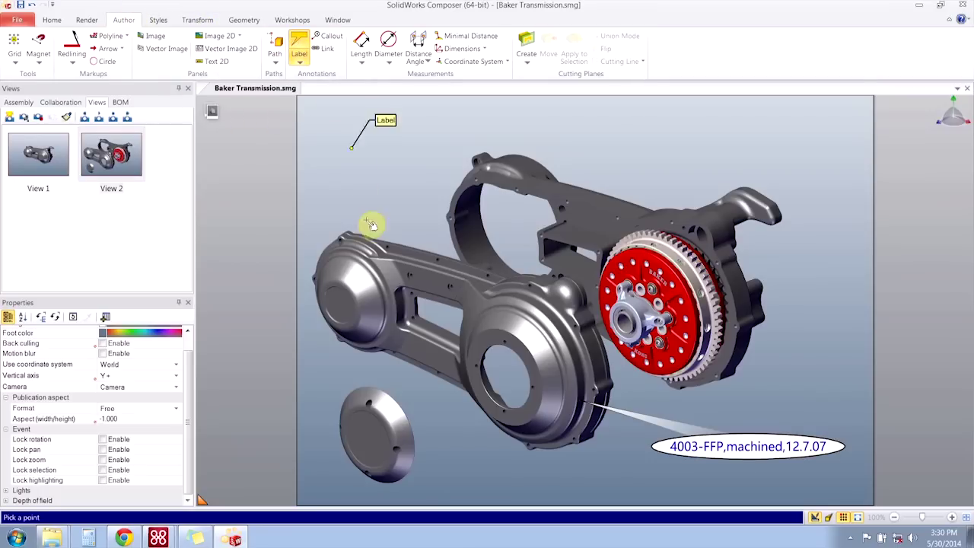
click(655, 264)
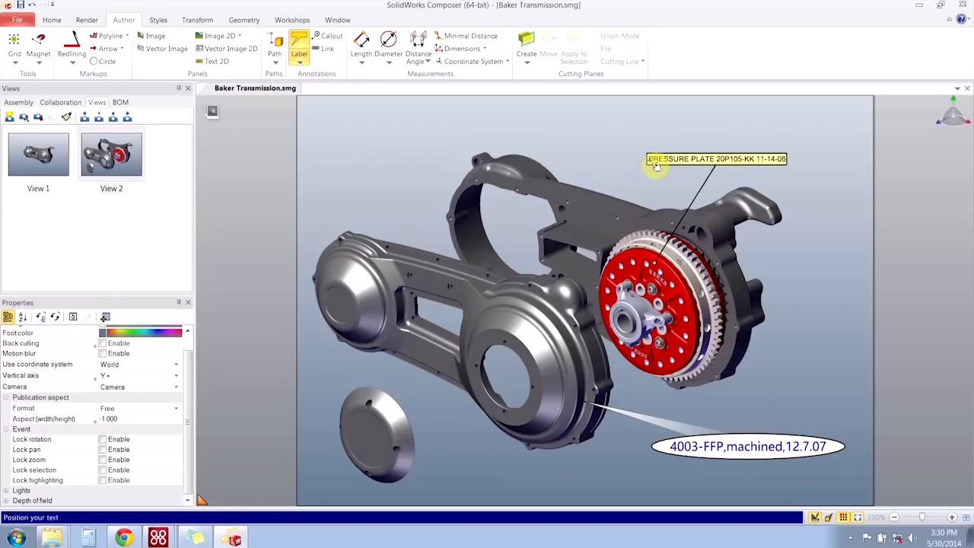
click(663, 155)
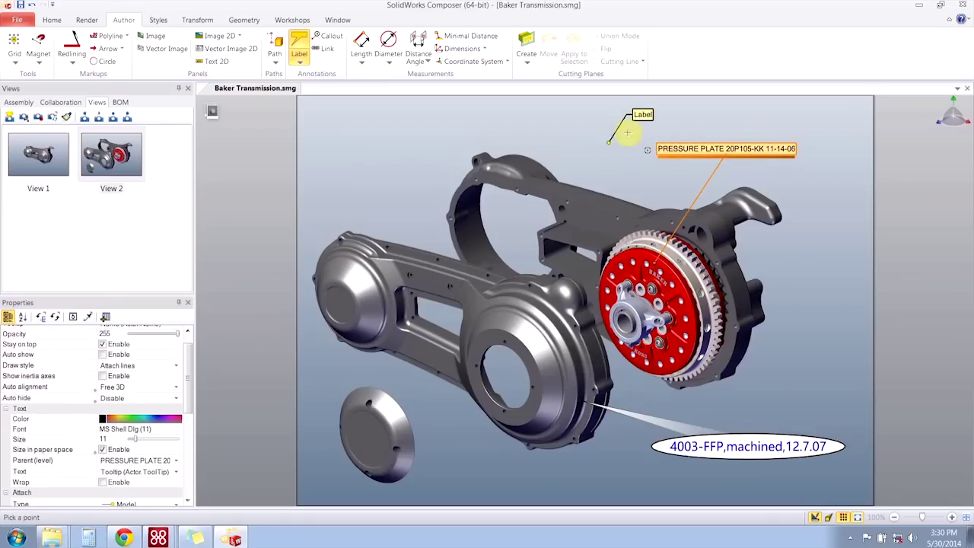
key(Escape)
click(161, 20)
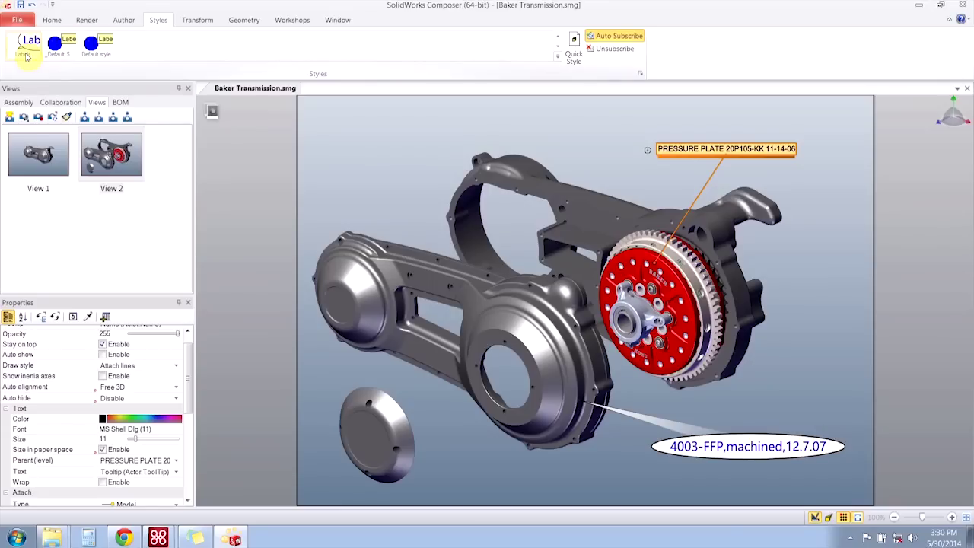
Apply the Labels style to the pressure plate label, keeping Auto Subscribe on
click(27, 56)
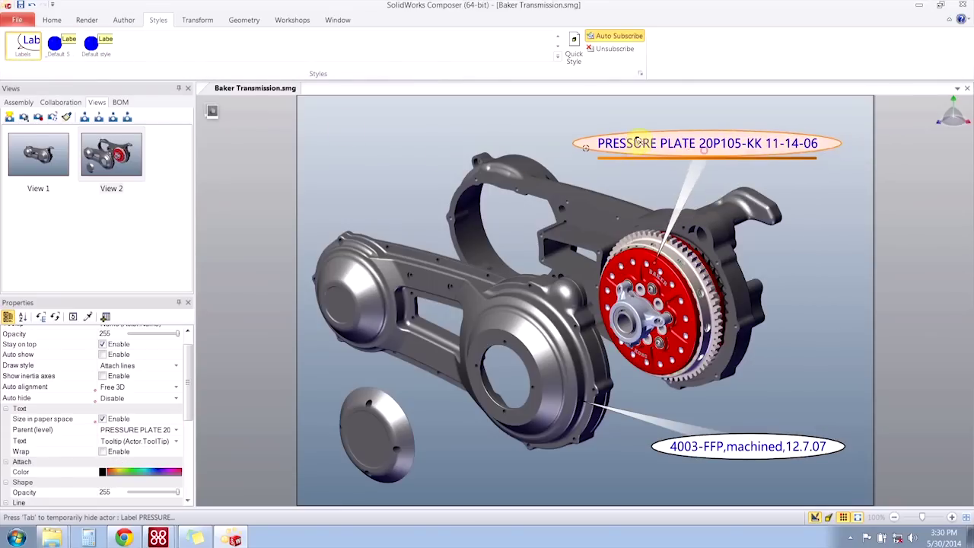
drag(638, 143, 624, 139)
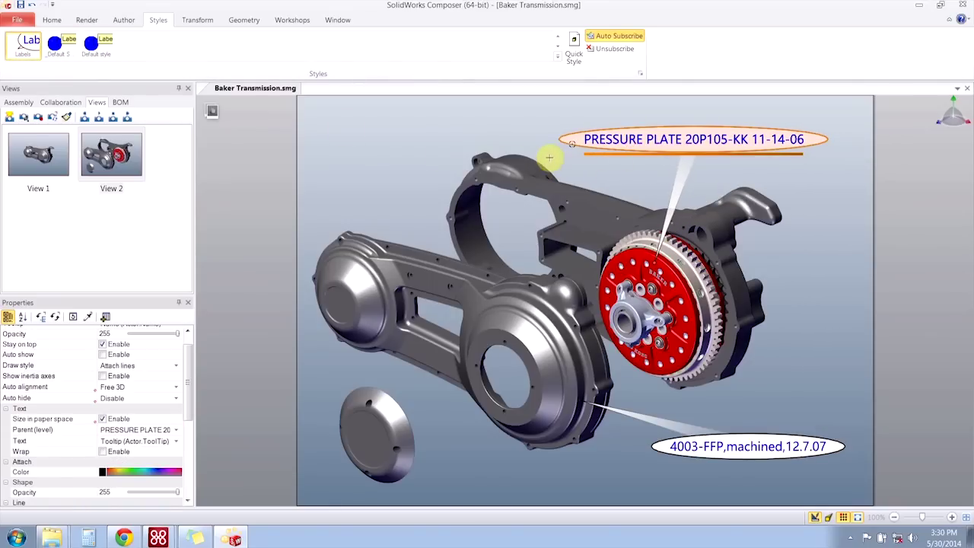
click(617, 36)
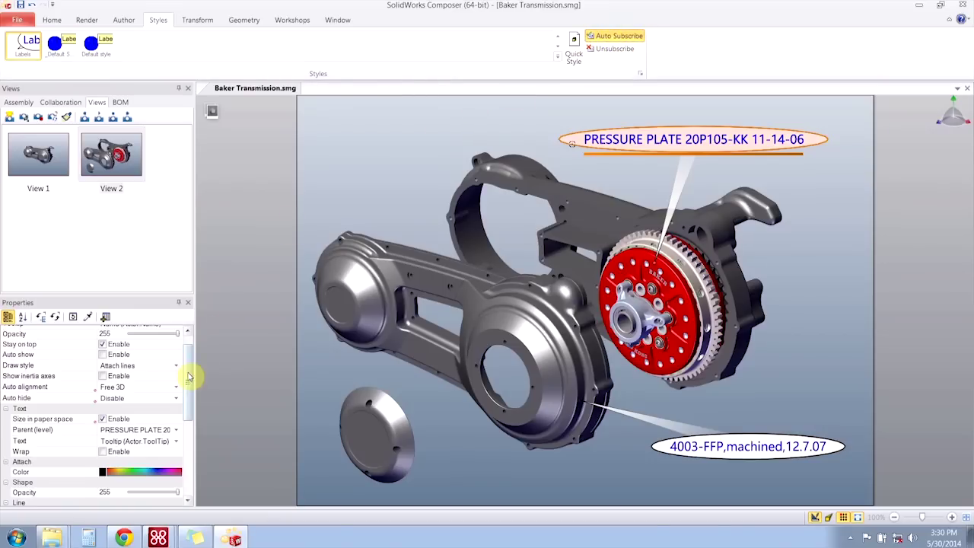
drag(188, 380, 190, 473)
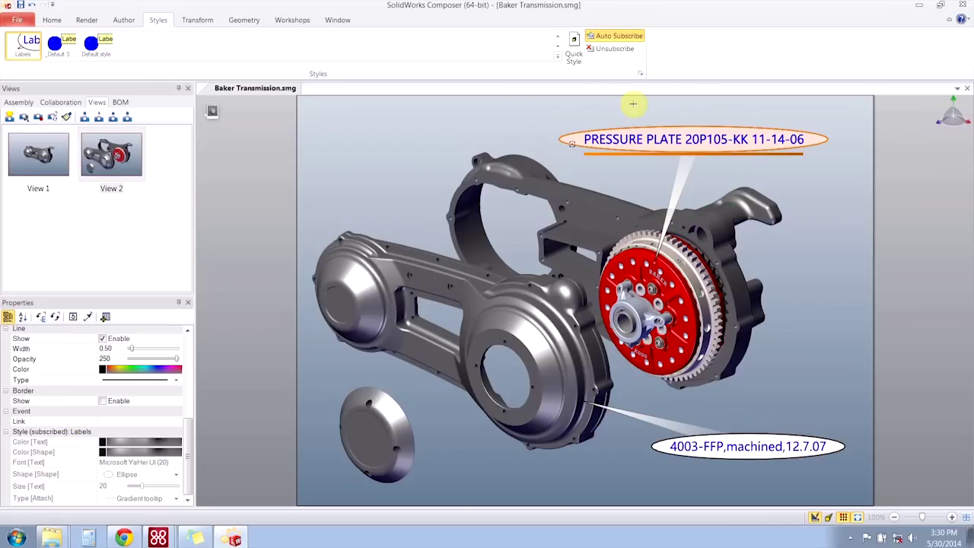
Unsubscribe the pressure plate label from Labels and change its shape to Rectangle
click(611, 50)
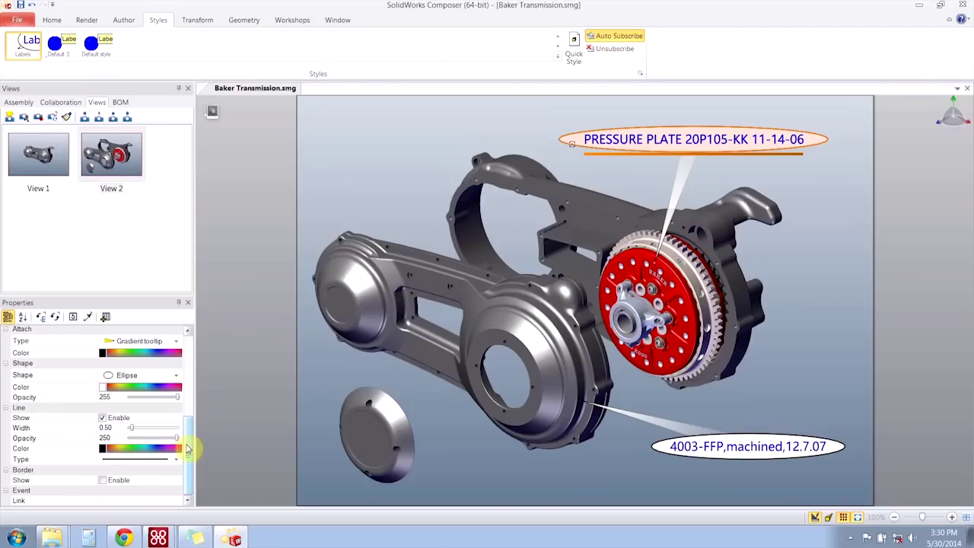
drag(188, 449, 191, 426)
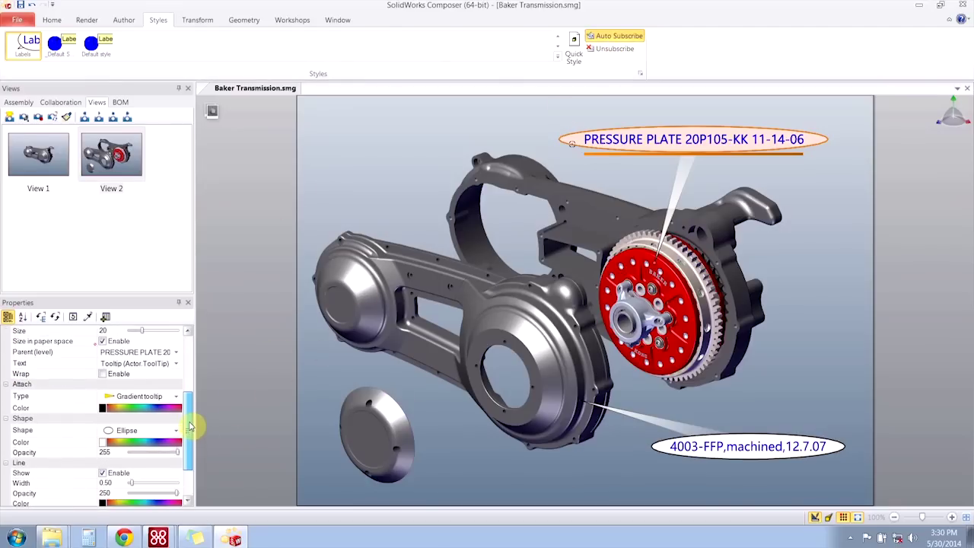
click(176, 432)
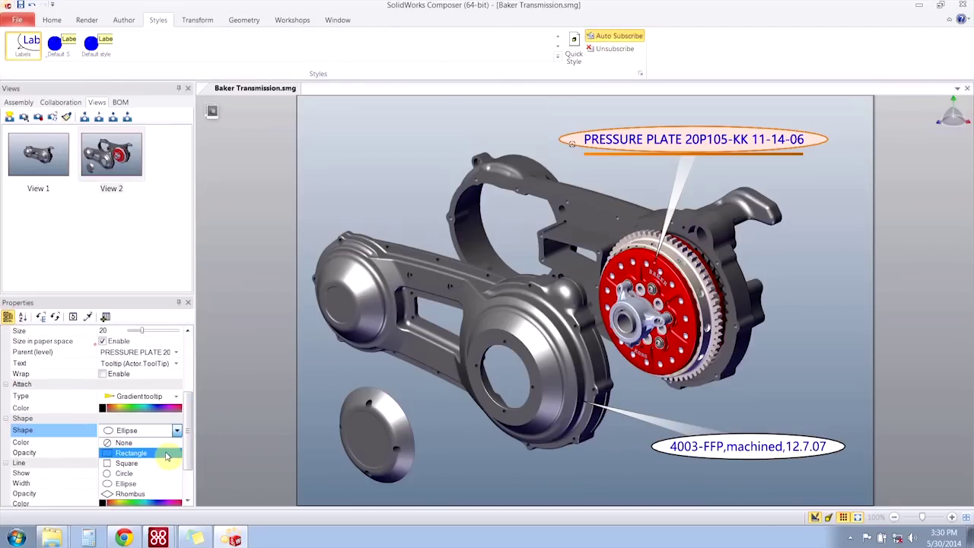
click(163, 454)
click(620, 181)
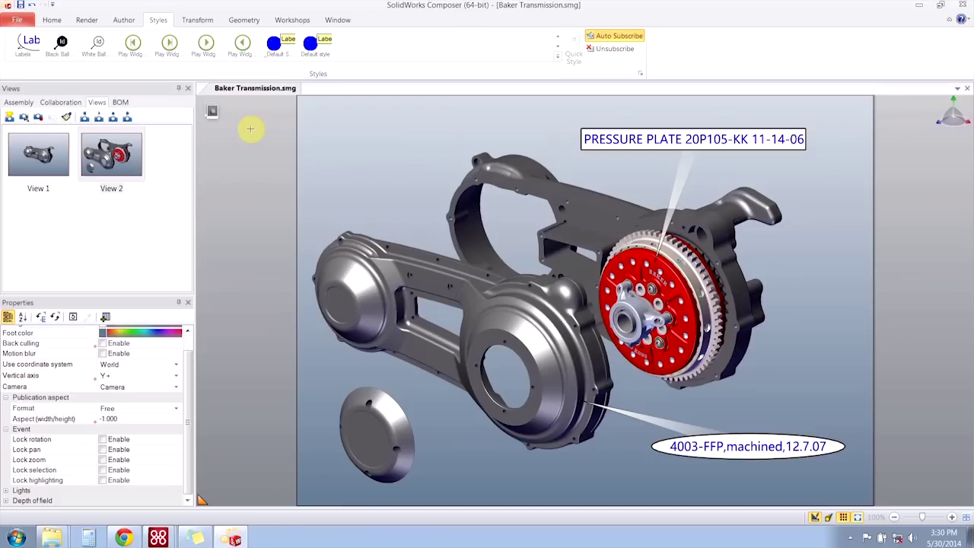
Set Labels as the default style, then add a label to the small round cover disc
right_click(25, 51)
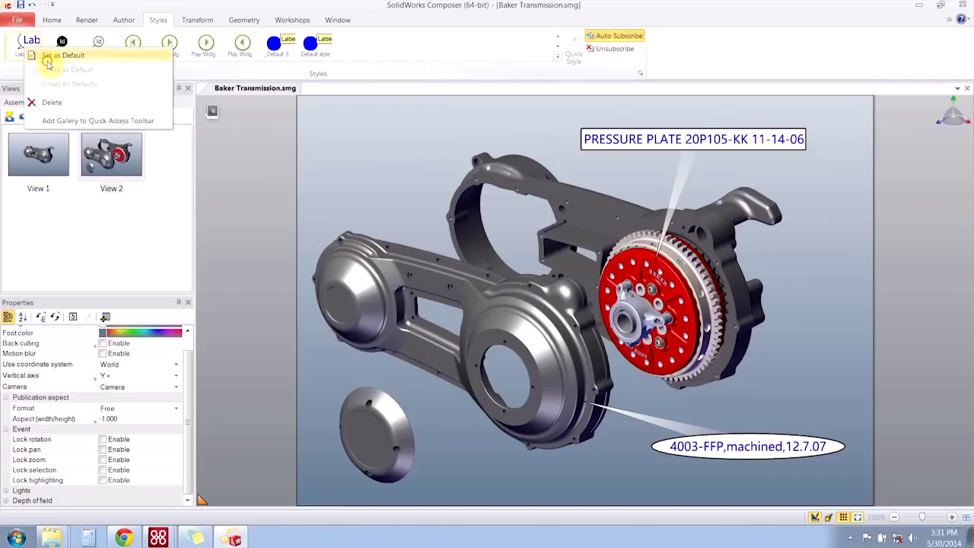
click(47, 58)
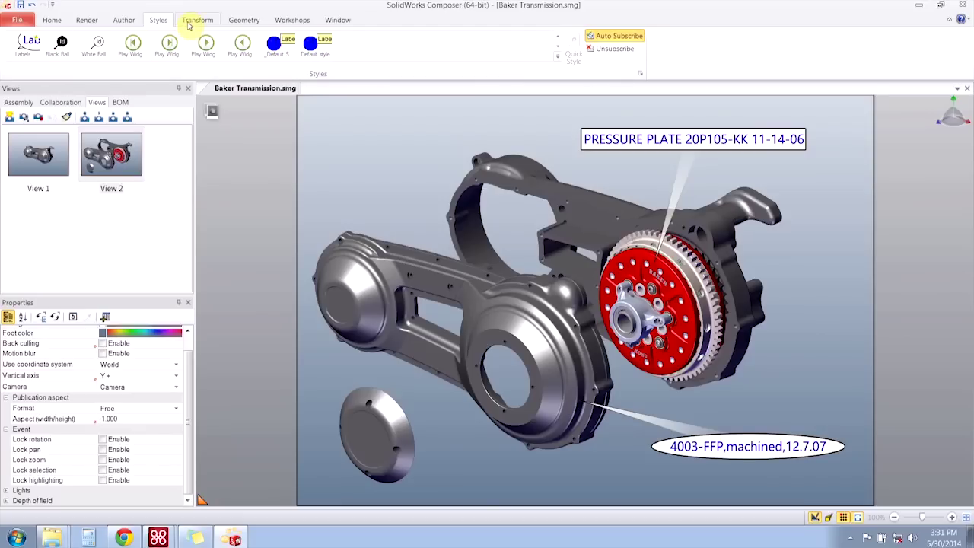
click(124, 21)
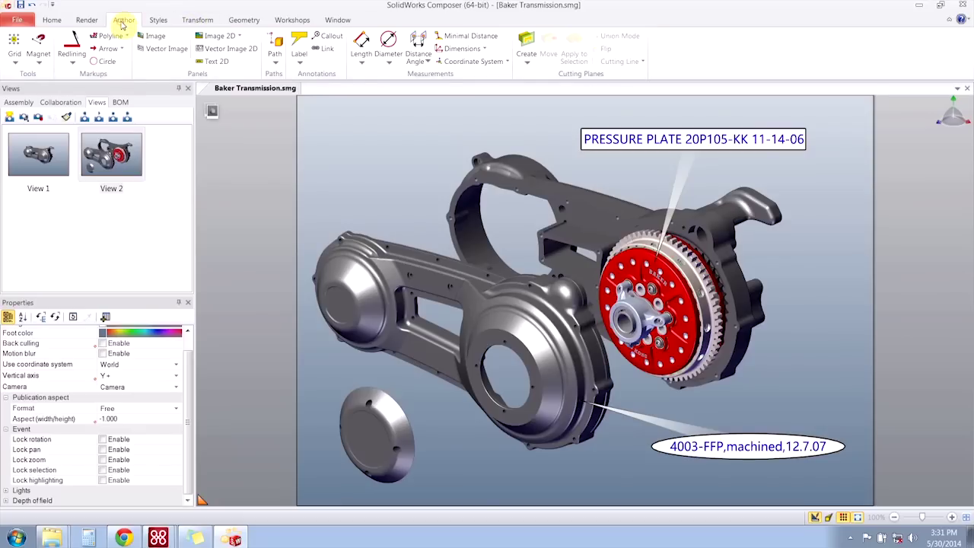
click(299, 47)
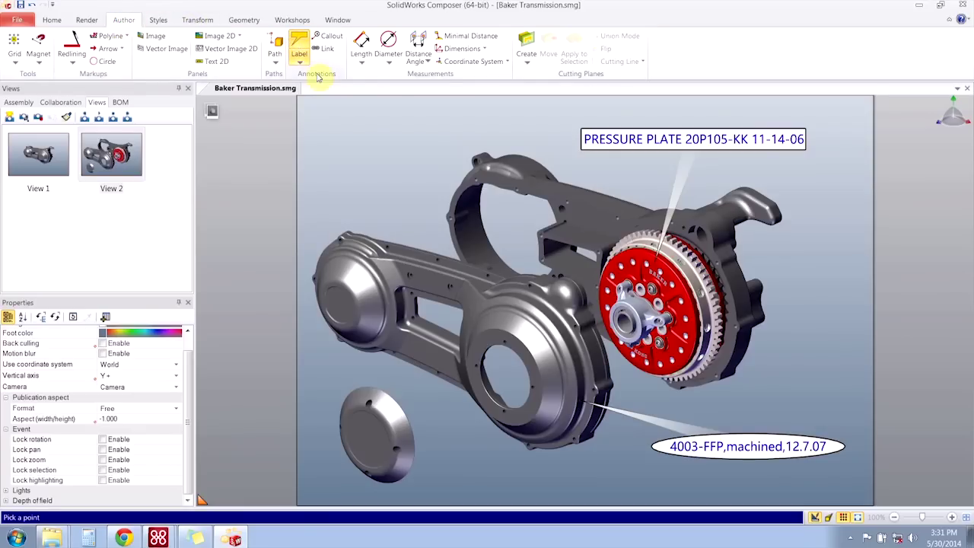
click(388, 404)
click(341, 187)
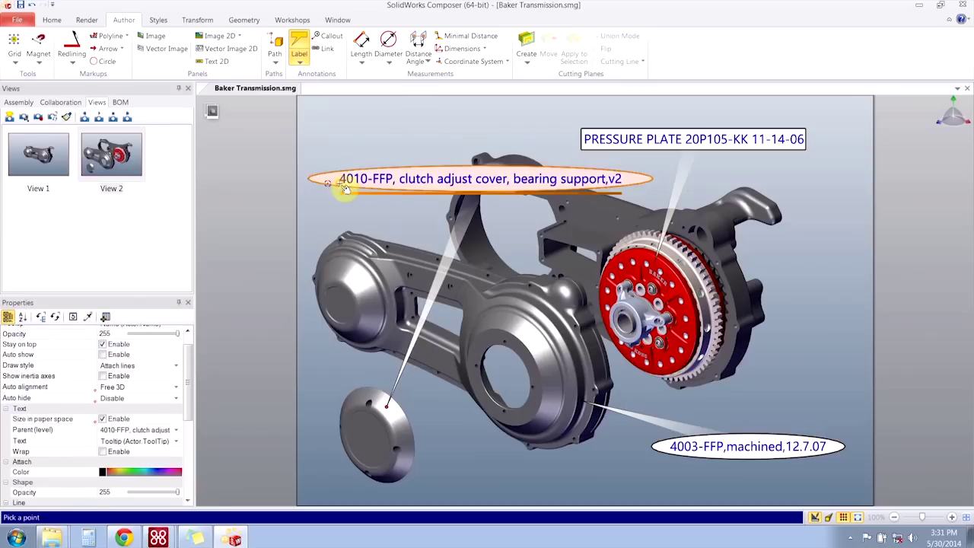